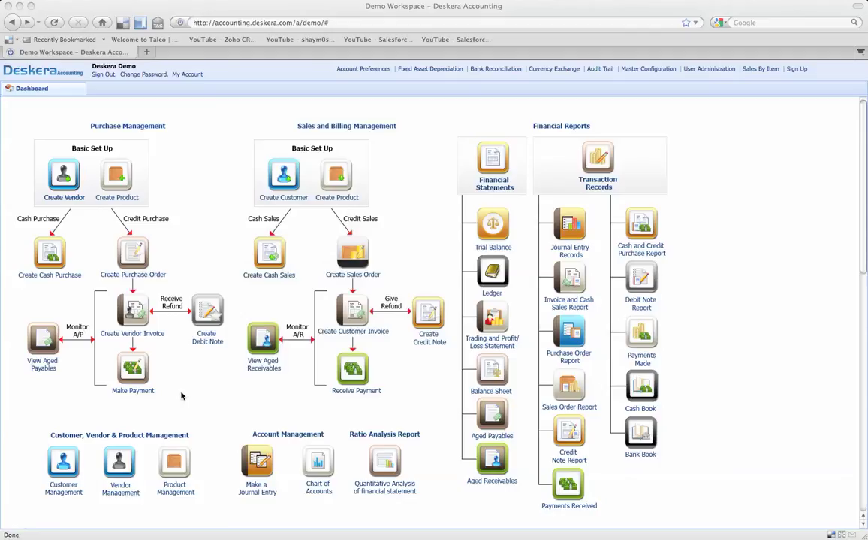
Step: Start a new vendor invoice VID000007 dated 2010-07-08, briefly checking Account Preferences
{"action": "left_click", "coordinate": [129, 318]}
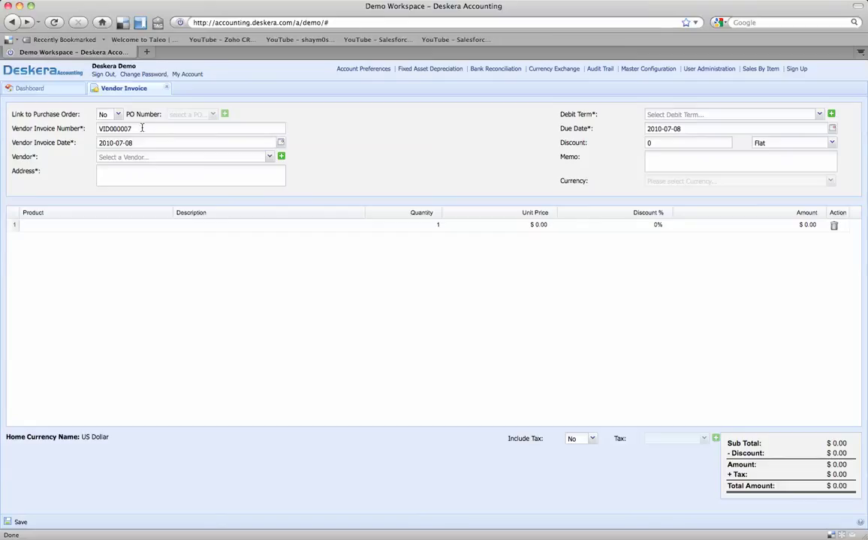
{"action": "left_click", "coordinate": [363, 68]}
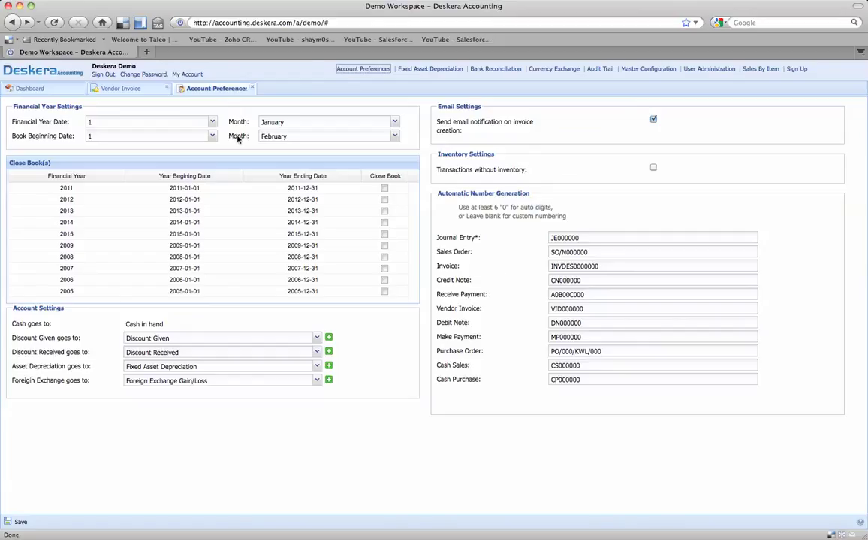
{"action": "left_click", "coordinate": [253, 89]}
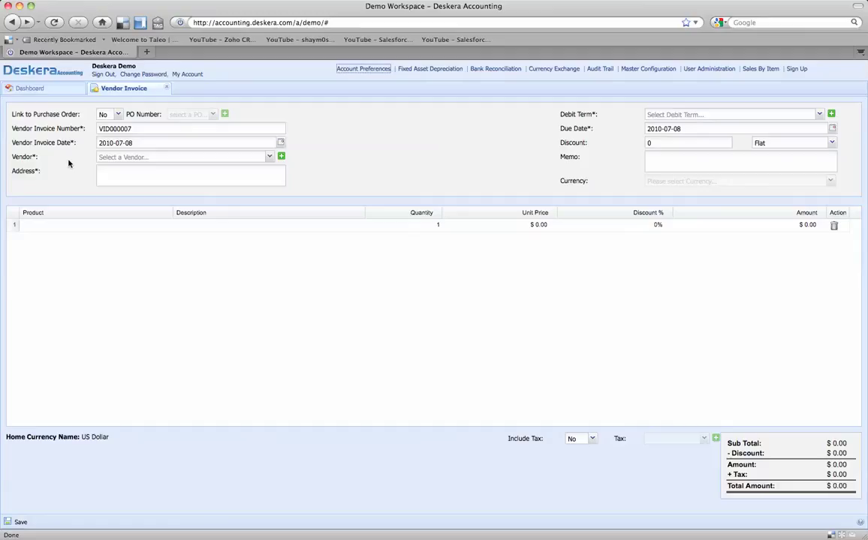
Step: Open the add-vendor form from the Vendor combo without choosing an existing vendor
{"action": "left_click", "coordinate": [269, 159]}
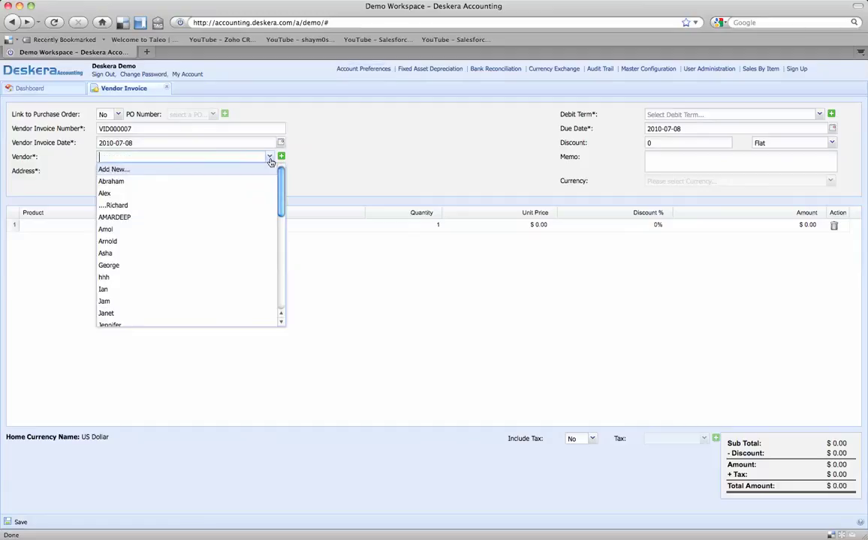
{"action": "left_click_drag", "start_coordinate": [281, 170], "coordinate": [283, 171]}
{"action": "left_click", "coordinate": [289, 163]}
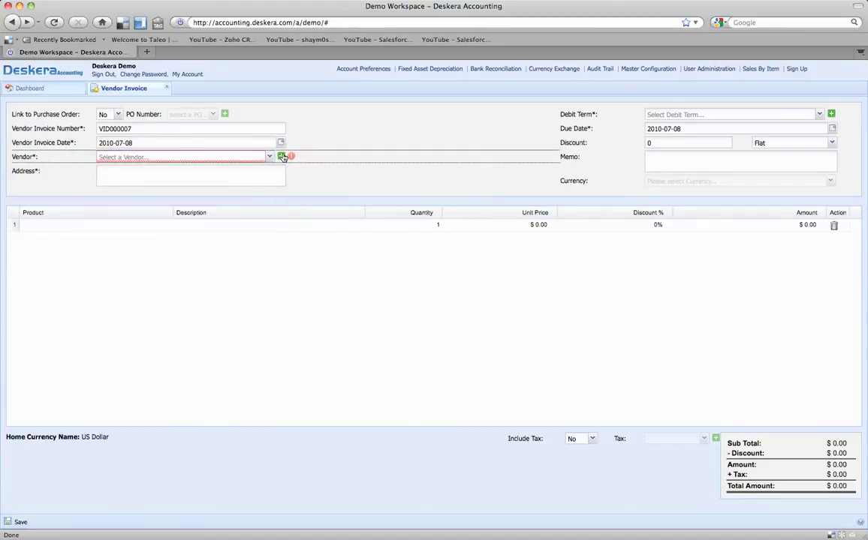
{"action": "left_click", "coordinate": [282, 156]}
Step: Name the new vendor Microsoft with US Dollar currency and a Credit opening balance type
{"action": "left_click", "coordinate": [439, 241]}
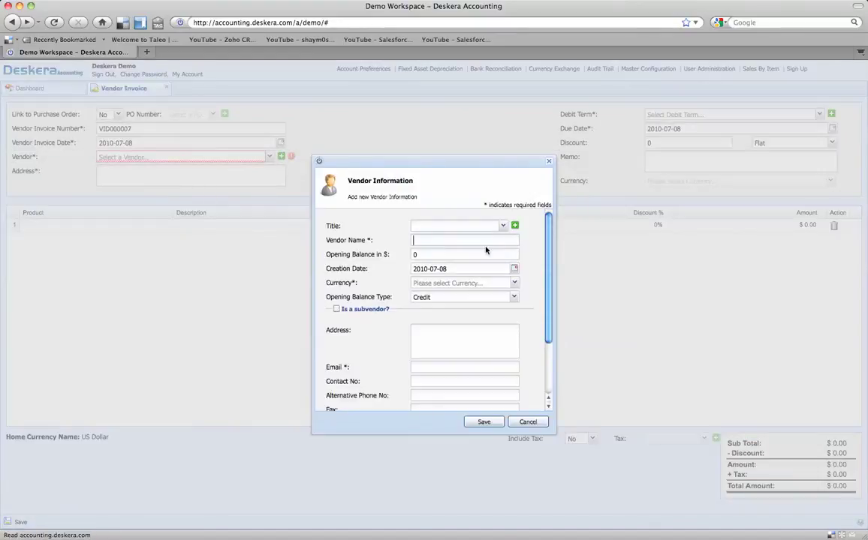
{"action": "type", "text": "Microsoft"}
{"action": "key", "text": "Tab"}
{"action": "key", "text": "Tab"}
{"action": "key", "text": "Tab"}
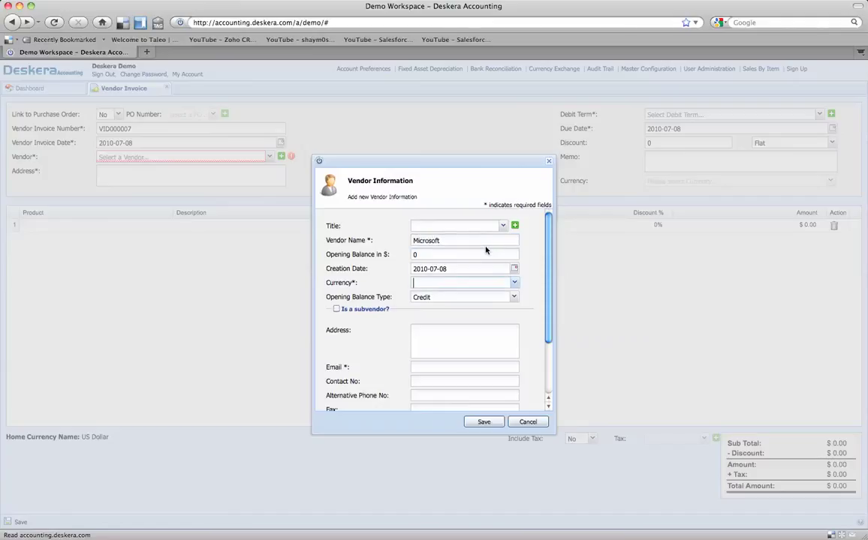
{"action": "type", "text": "US Dollar"}
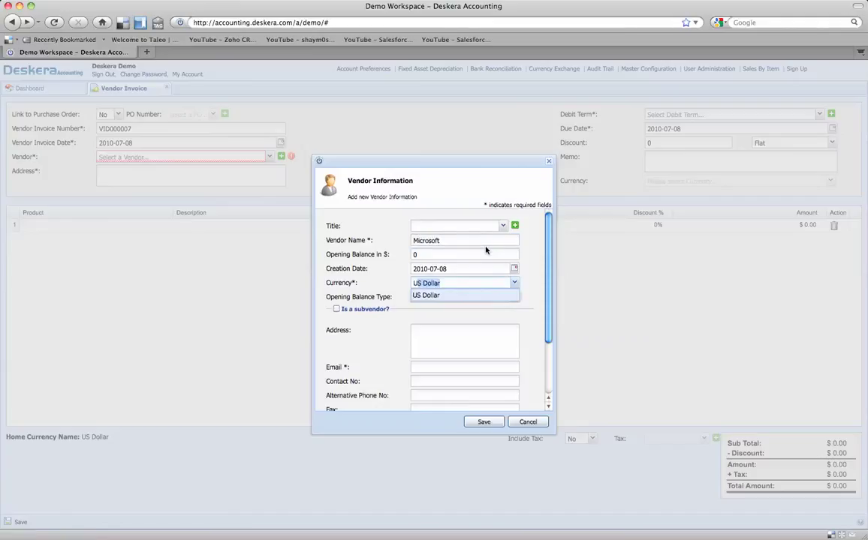
{"action": "key", "text": "Tab"}
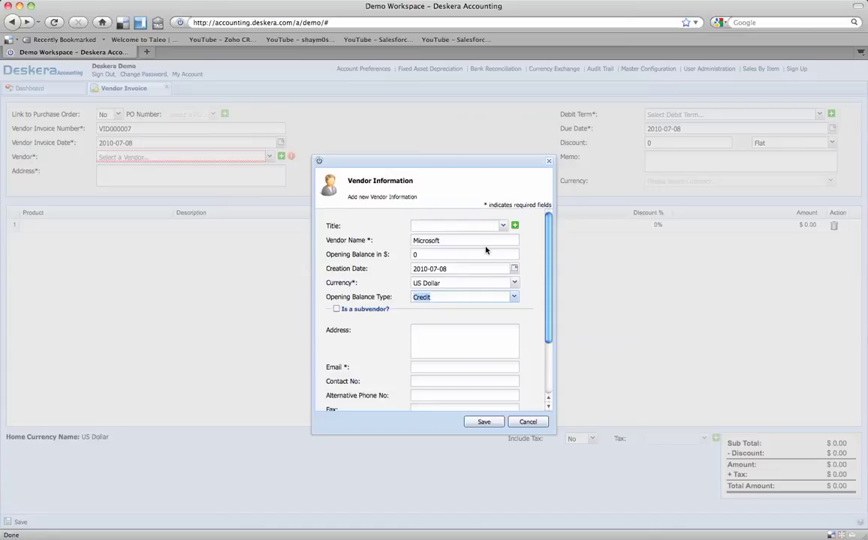
{"action": "scroll", "coordinate": [486, 287], "scroll_direction": "down", "scroll_amount": 3}
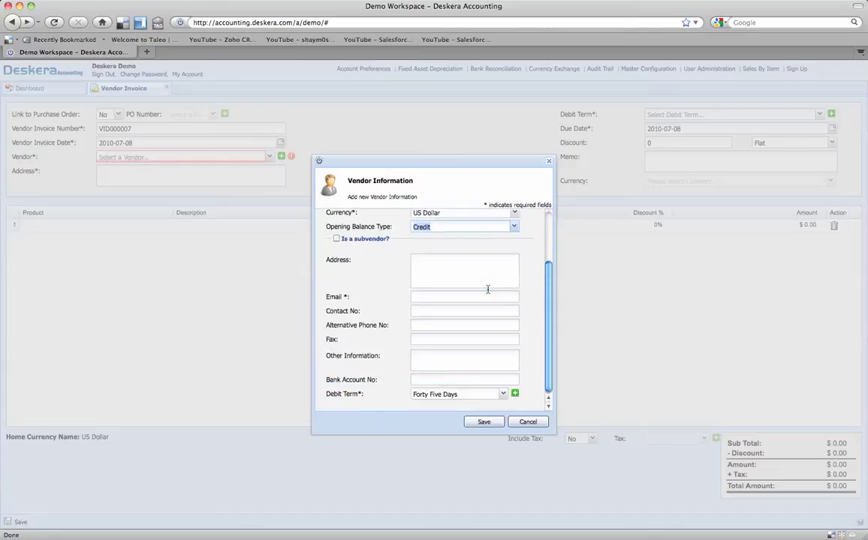
{"action": "scroll", "coordinate": [494, 290], "scroll_direction": "up", "scroll_amount": 1}
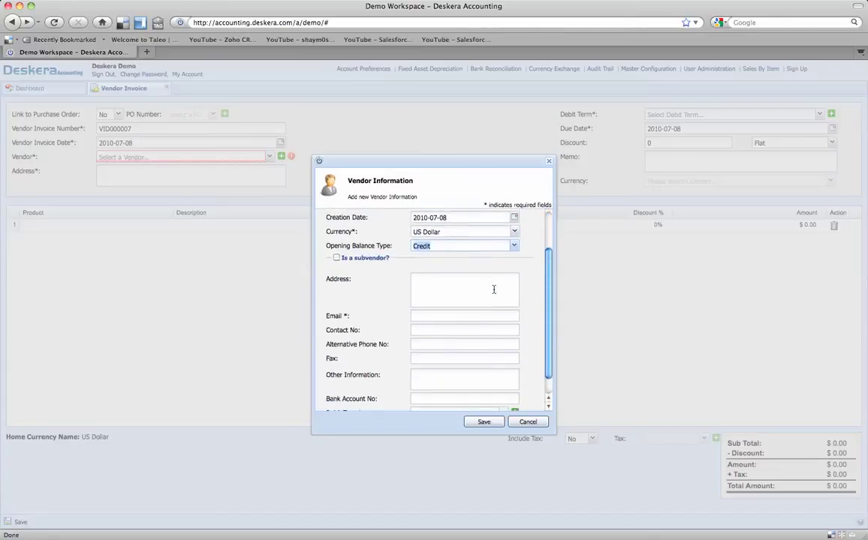
{"action": "left_click", "coordinate": [513, 246]}
{"action": "left_click", "coordinate": [447, 267]}
Step: Add address Redmond Washington, the vendor's email and a Three Days debit term, then save
{"action": "left_click", "coordinate": [434, 291]}
{"action": "type", "text": "Red"}
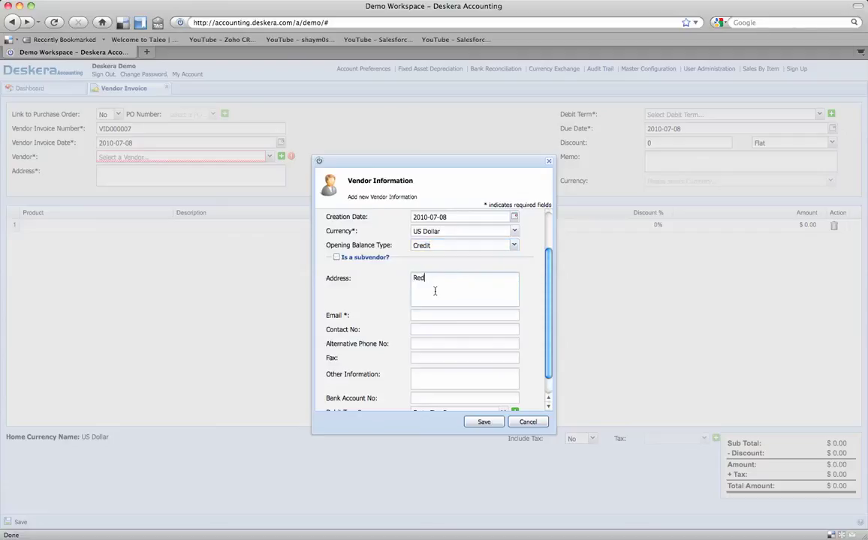
{"action": "type", "text": "mond Washington"}
{"action": "key", "text": "Tab"}
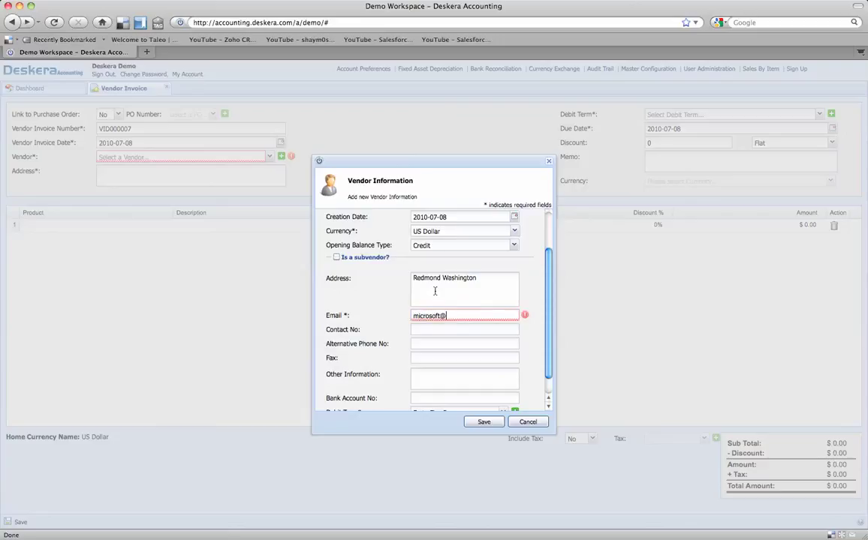
{"action": "key", "text": "Tab"}
{"action": "key", "text": "Tab"}
{"action": "key", "text": "Tab"}
{"action": "key", "text": "Tab"}
{"action": "key", "text": "Tab"}
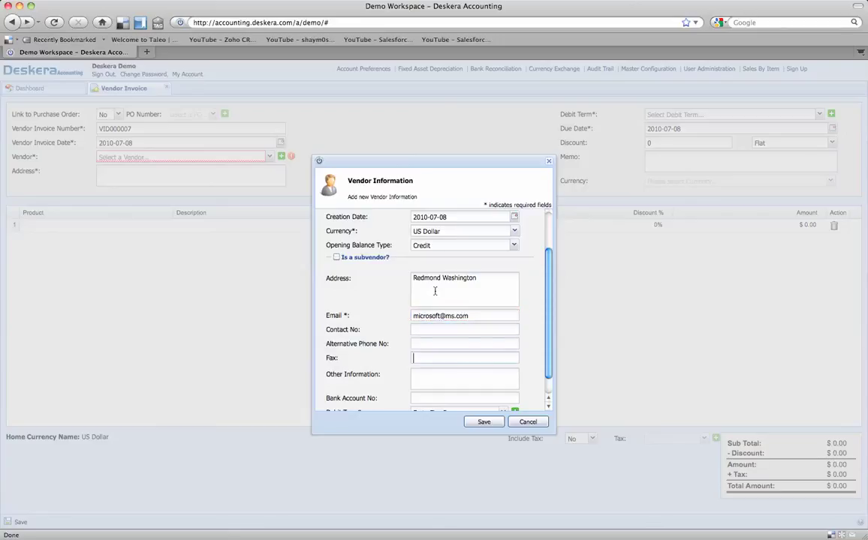
{"action": "key", "text": "Tab"}
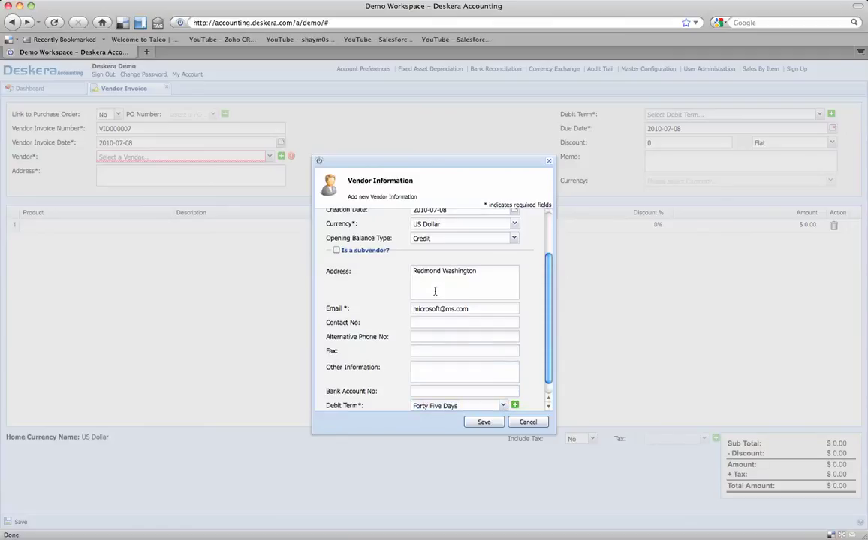
{"action": "left_click", "coordinate": [503, 406]}
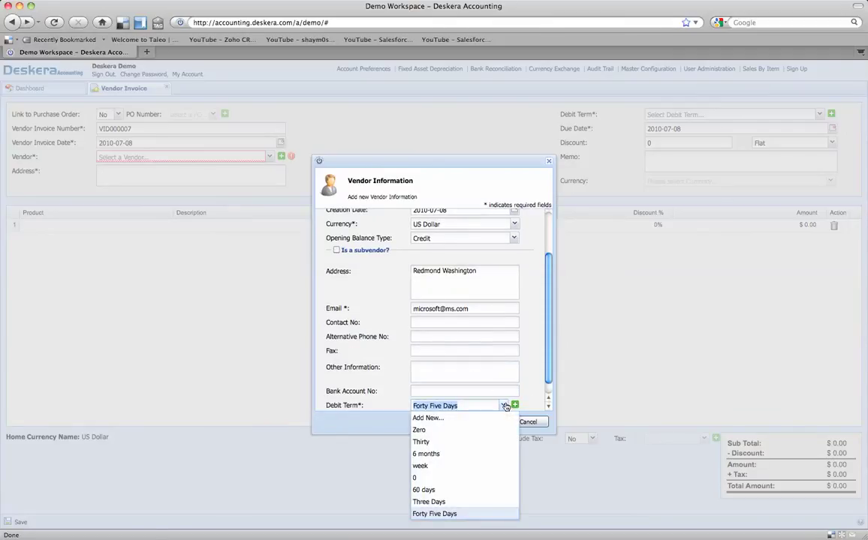
{"action": "left_click", "coordinate": [474, 504]}
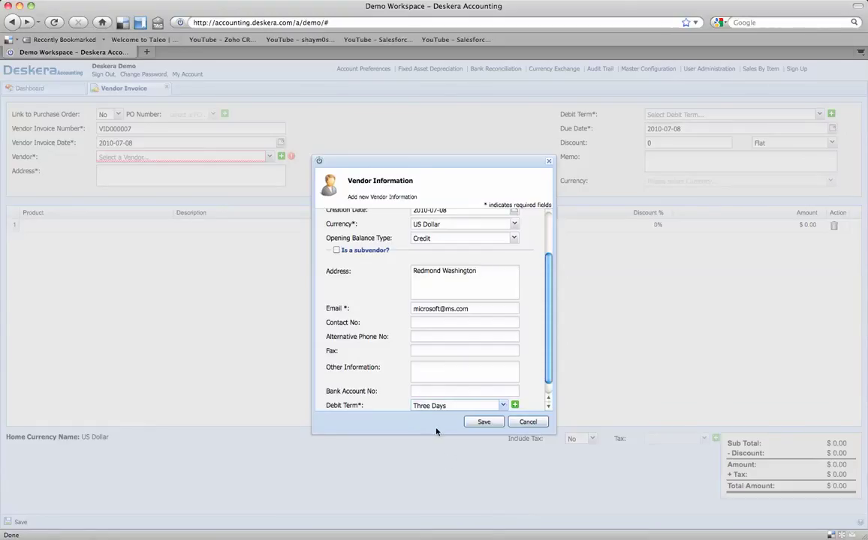
{"action": "left_click", "coordinate": [482, 422]}
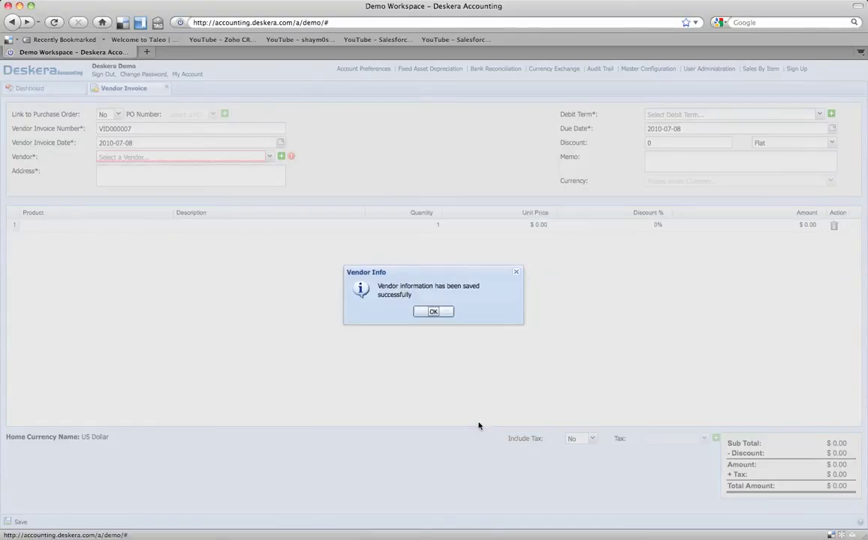
Step: Pick Microsoft as the invoice vendor, filling Redmond Washington, Three Days term and 2010-07-11 due date
{"action": "left_click", "coordinate": [436, 312]}
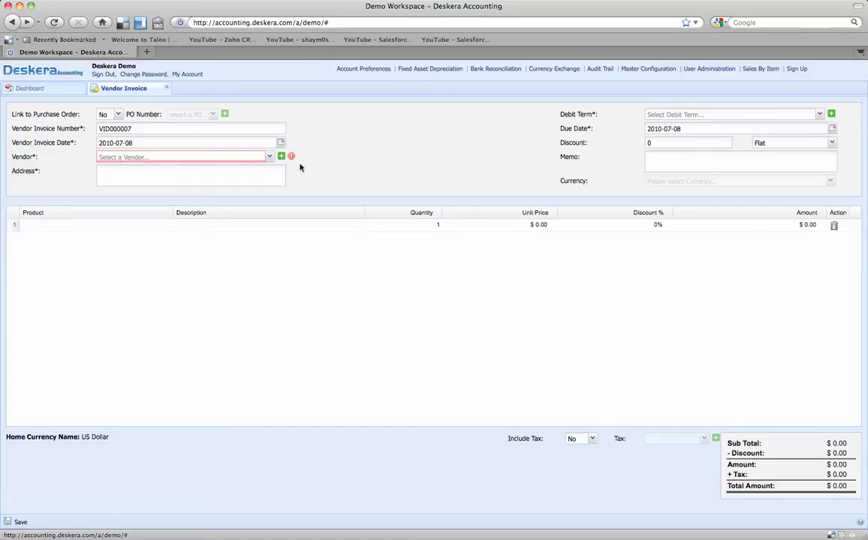
{"action": "left_click", "coordinate": [270, 157]}
{"action": "type", "text": "m"}
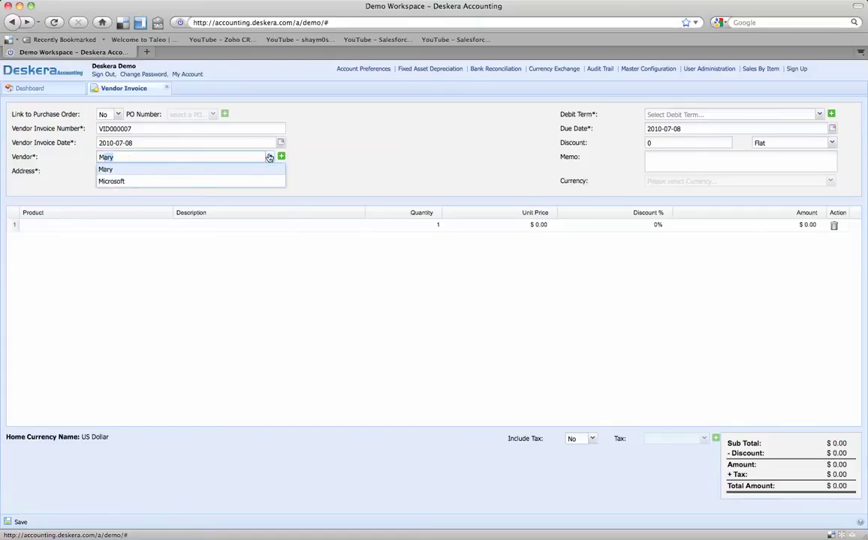
{"action": "left_click", "coordinate": [253, 180]}
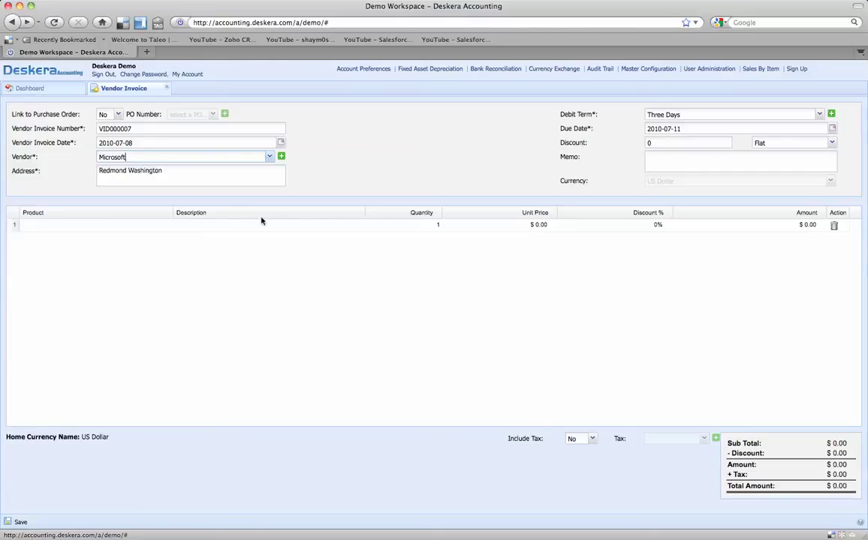
Step: Browse line 1's product list and close it, leaving the line empty
{"action": "left_click", "coordinate": [68, 224]}
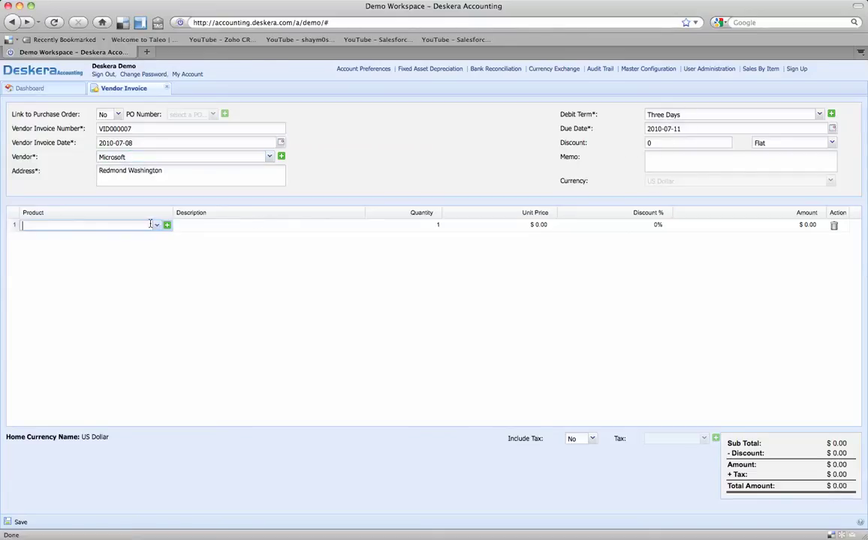
{"action": "left_click", "coordinate": [156, 225]}
{"action": "left_click_drag", "start_coordinate": [231, 247], "coordinate": [232, 349]}
{"action": "left_click", "coordinate": [277, 290]}
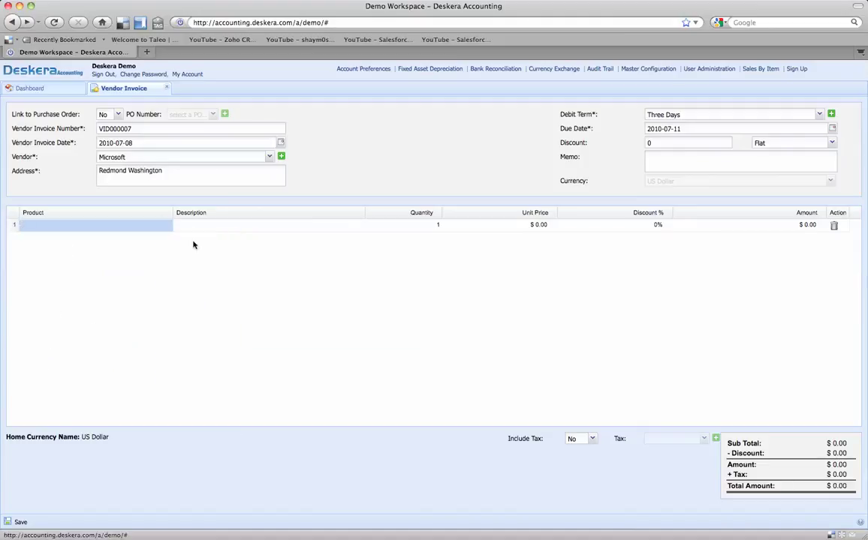
Step: Open a new product form and set its product type to Non-Inventory Part
{"action": "left_click", "coordinate": [168, 226]}
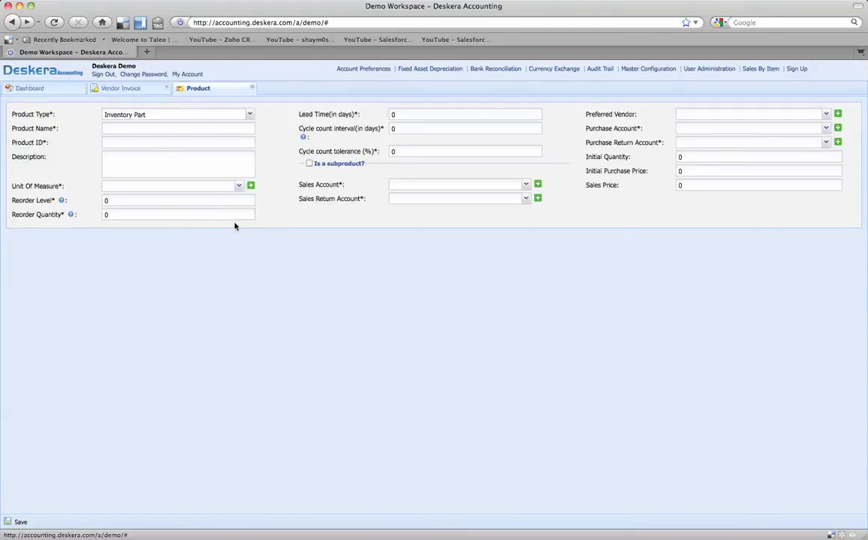
{"action": "left_click", "coordinate": [112, 87]}
{"action": "left_click", "coordinate": [140, 224]}
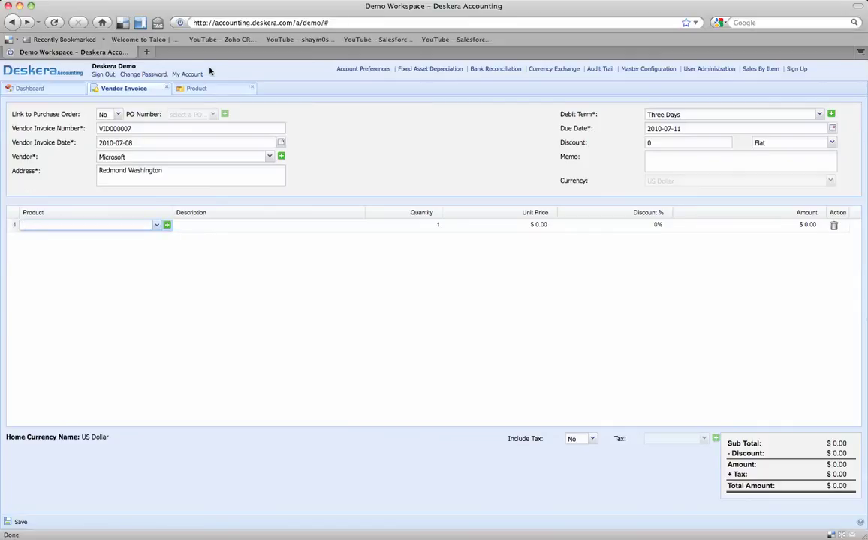
{"action": "left_click", "coordinate": [197, 89]}
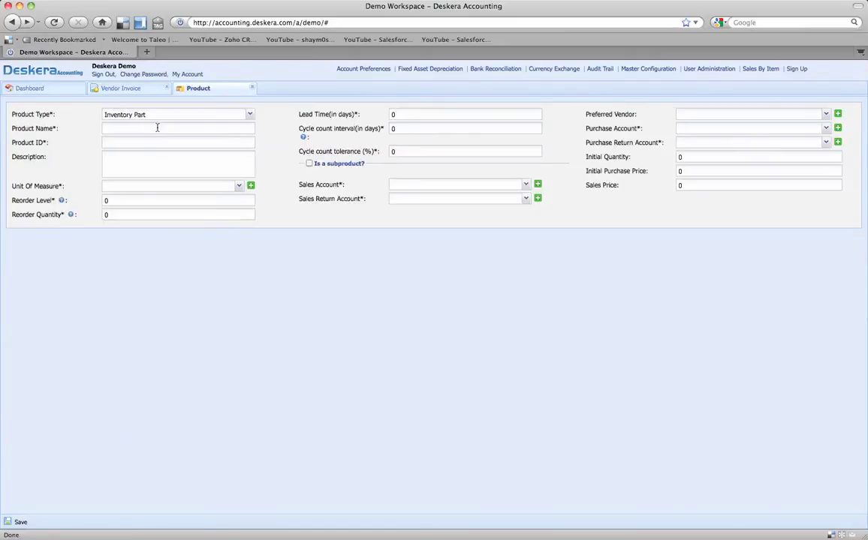
{"action": "left_click", "coordinate": [249, 115]}
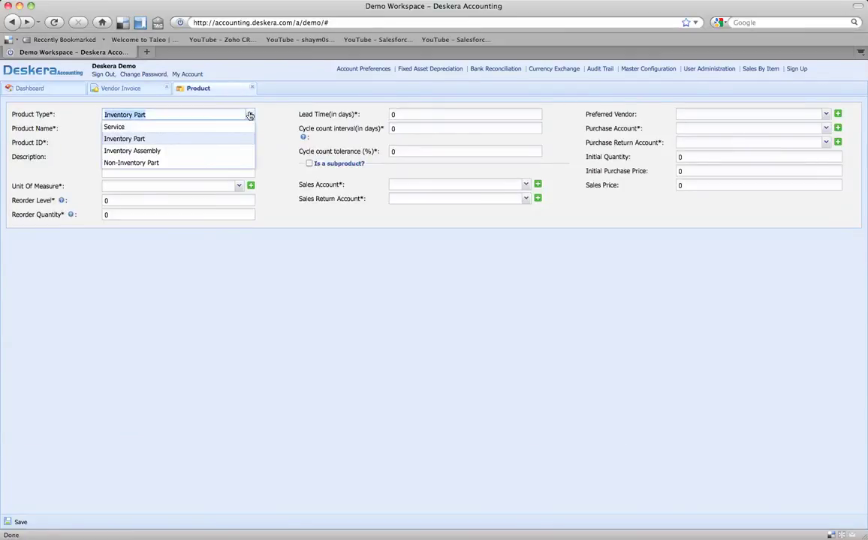
{"action": "left_click", "coordinate": [239, 163]}
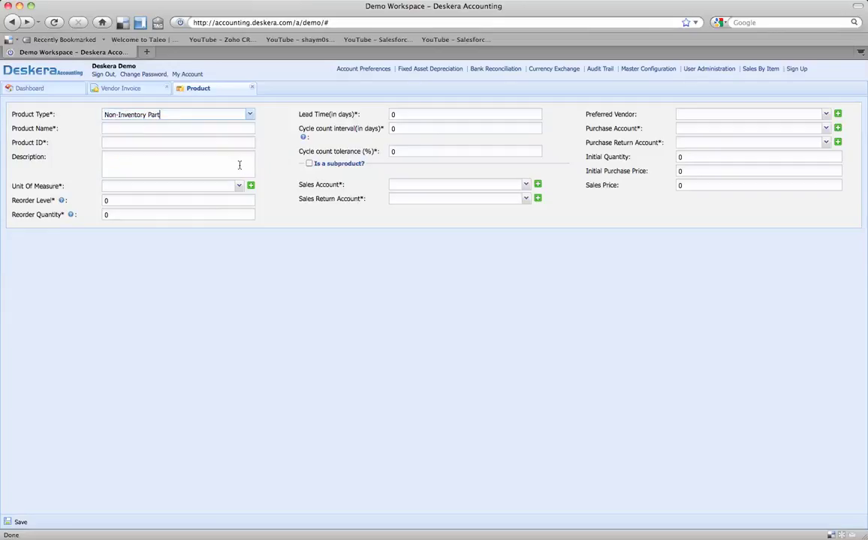
Step: Name the product Microsoft Office with product ID MSO
{"action": "left_click", "coordinate": [182, 128]}
{"action": "type", "text": "Micro"}
{"action": "key", "text": "BackSpace"}
{"action": "key", "text": "BackSpace"}
{"action": "type", "text": "rosoft Office"}
{"action": "type", "text": "MSO"}
{"action": "key", "text": "Tab"}
Step: Describe the product as Office Suite and set its unit of measure to Unit
{"action": "type", "text": "Office Suy"}
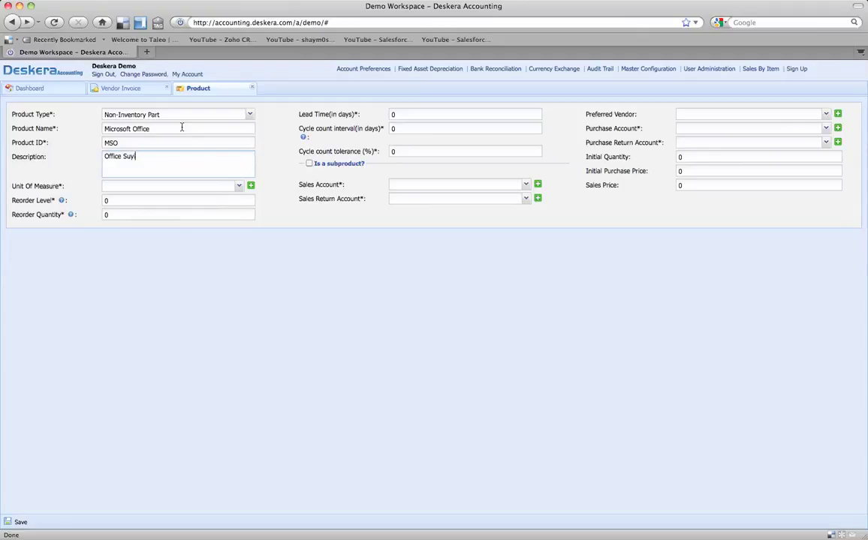
{"action": "key", "text": "BackSpace"}
{"action": "type", "text": "ite"}
{"action": "key", "text": "Tab"}
{"action": "type", "text": "Unit"}
{"action": "key", "text": "Tab"}
{"action": "left_click", "coordinate": [239, 186]}
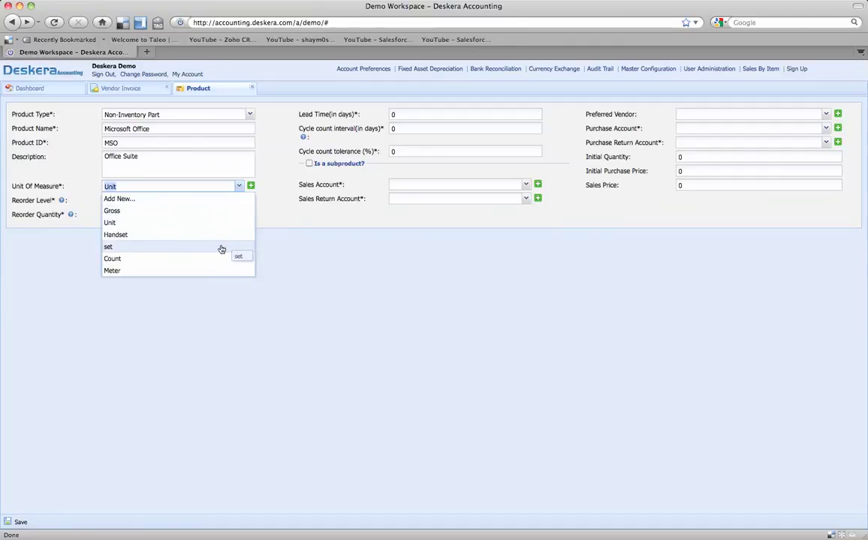
{"action": "left_click", "coordinate": [183, 222]}
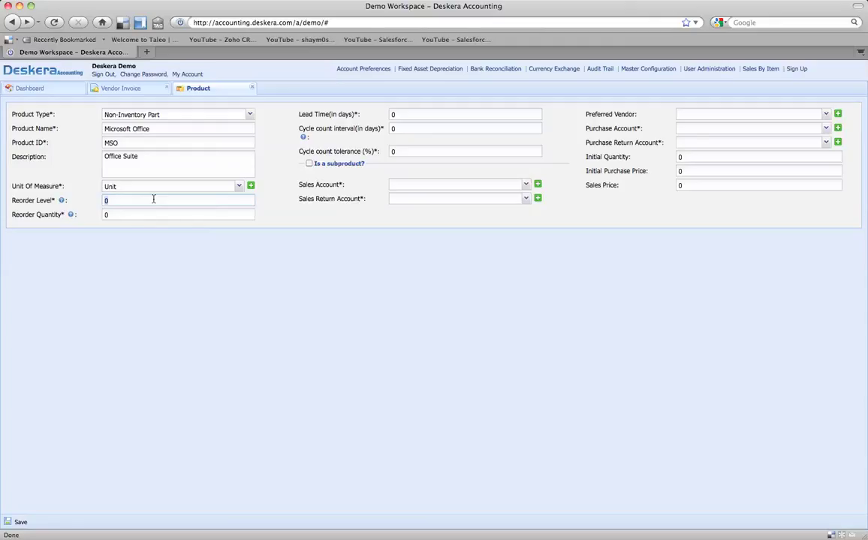
Step: Set reorder level 2, reorder quantity 10, lead time 2 and cycle count interval 60
{"action": "type", "text": "2"}
{"action": "mouse_move", "coordinate": [62, 204]}
{"action": "double_click", "coordinate": [120, 212]}
{"action": "type", "text": "1"}
{"action": "left_click", "coordinate": [421, 114]}
{"action": "type", "text": "2"}
{"action": "left_click", "coordinate": [391, 129]}
{"action": "type", "text": "60"}
Step: Choose Sales as the product's sales account
{"action": "left_click", "coordinate": [402, 183]}
{"action": "left_click", "coordinate": [525, 185]}
{"action": "left_click", "coordinate": [498, 257]}
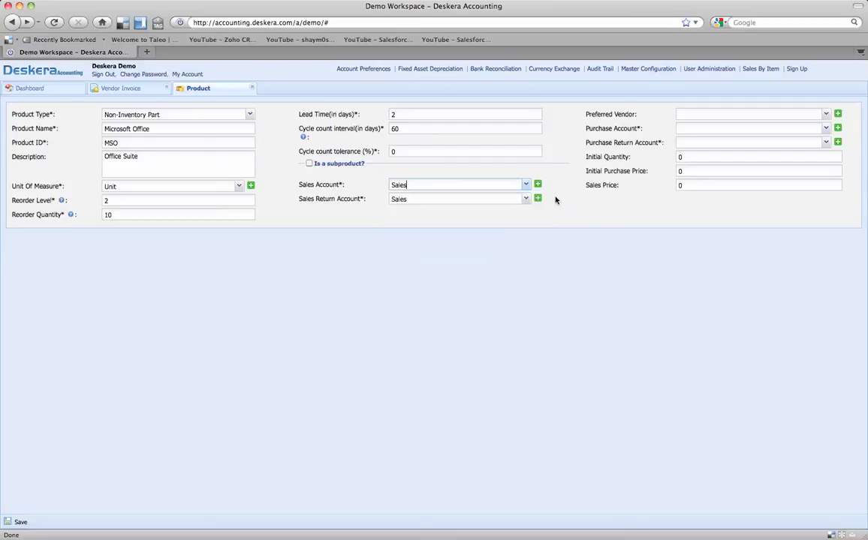
Step: Set the purchase account to Purcases -Software
{"action": "left_click", "coordinate": [826, 130]}
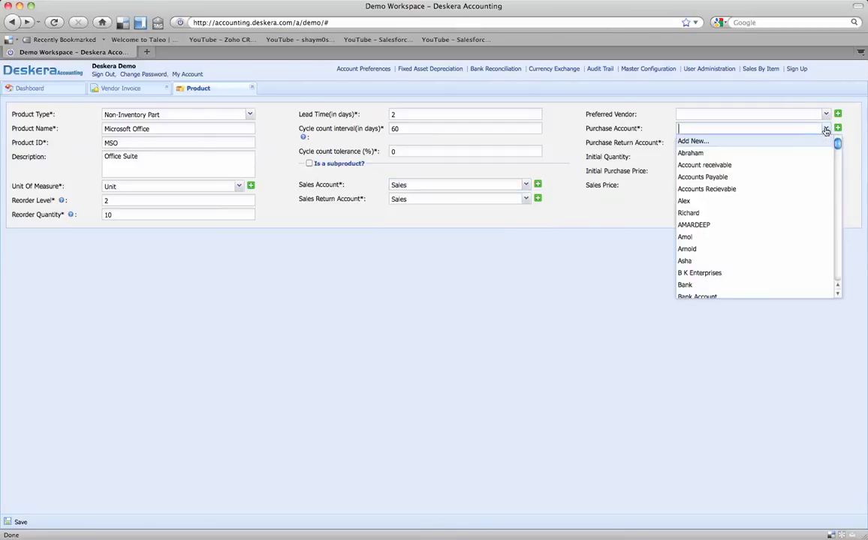
{"action": "left_click", "coordinate": [826, 129]}
{"action": "left_click", "coordinate": [825, 129]}
{"action": "scroll", "coordinate": [803, 194], "scroll_direction": "down", "scroll_amount": 5}
{"action": "scroll", "coordinate": [803, 194], "scroll_direction": "down", "scroll_amount": 8}
{"action": "scroll", "coordinate": [803, 194], "scroll_direction": "up", "scroll_amount": 6}
{"action": "scroll", "coordinate": [803, 195], "scroll_direction": "up", "scroll_amount": 5}
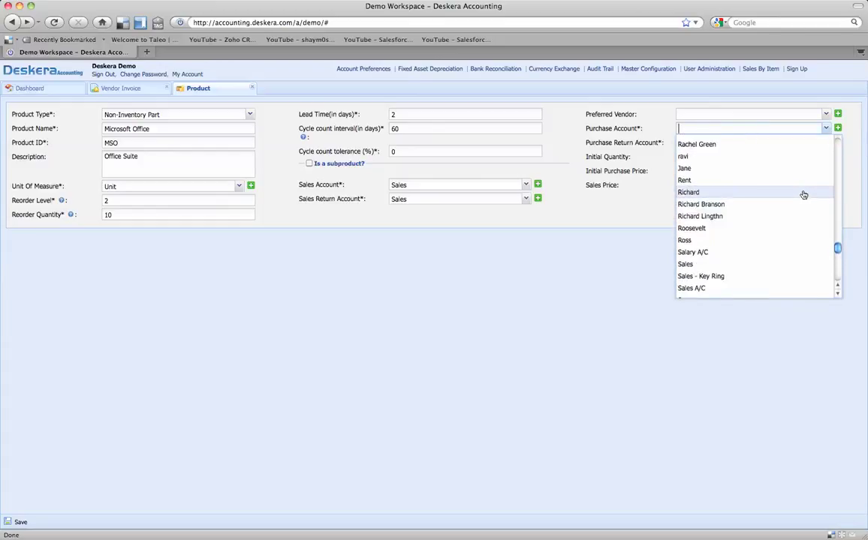
{"action": "left_click", "coordinate": [769, 138]}
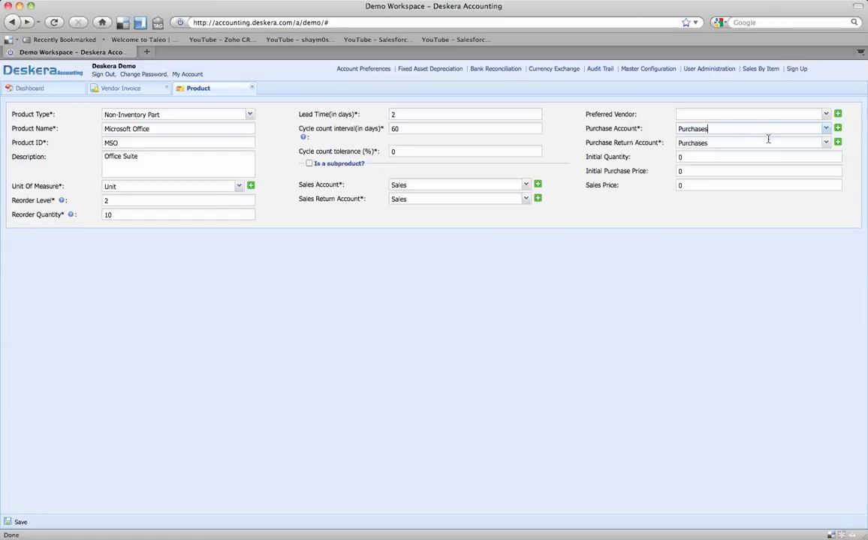
{"action": "left_click", "coordinate": [742, 131]}
{"action": "type", "text": "p"}
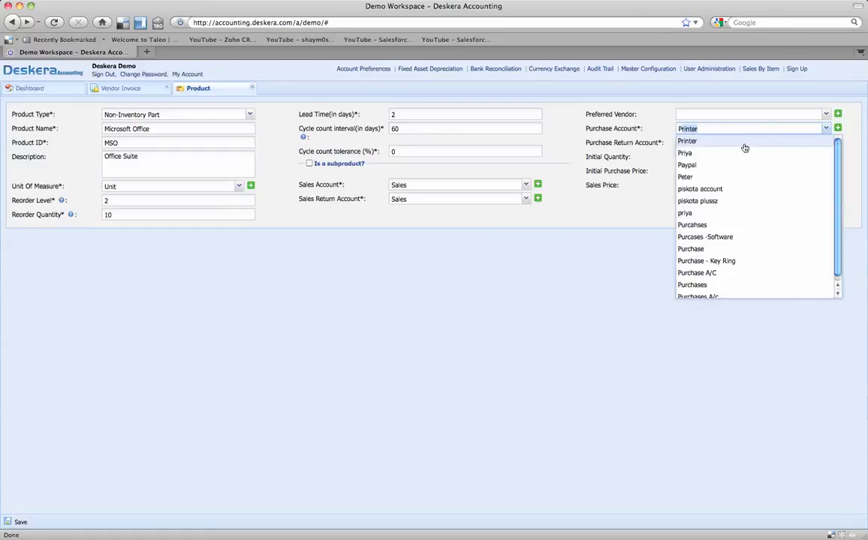
{"action": "left_click", "coordinate": [744, 238]}
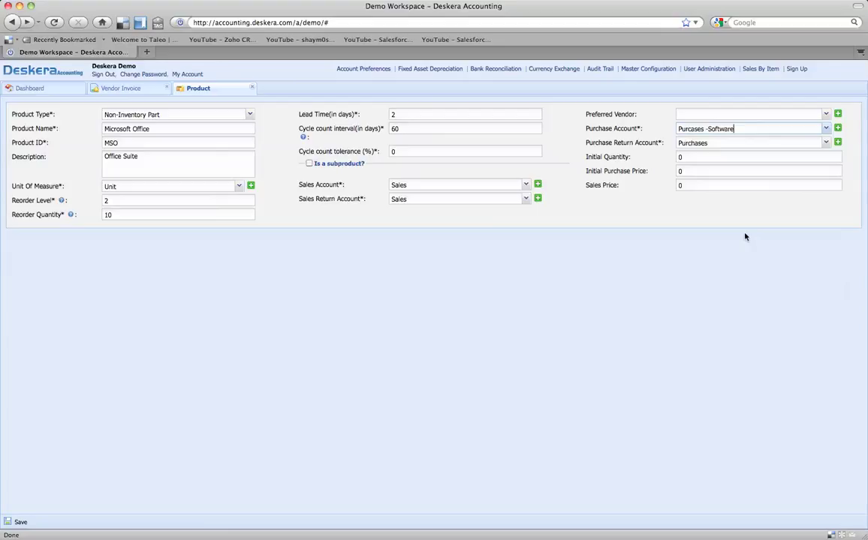
Step: Set the purchase return account to Purcases -Software as well
{"action": "left_click", "coordinate": [825, 143]}
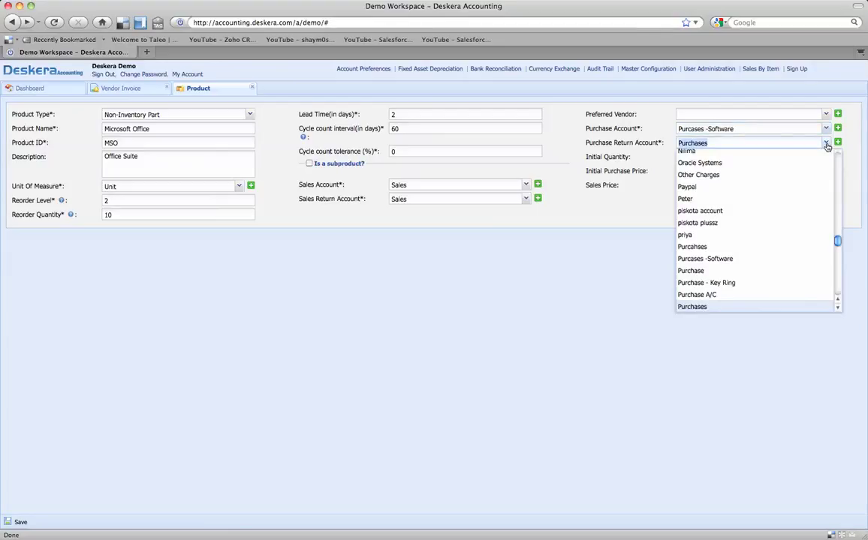
{"action": "scroll", "coordinate": [778, 255], "scroll_direction": "down", "scroll_amount": 2}
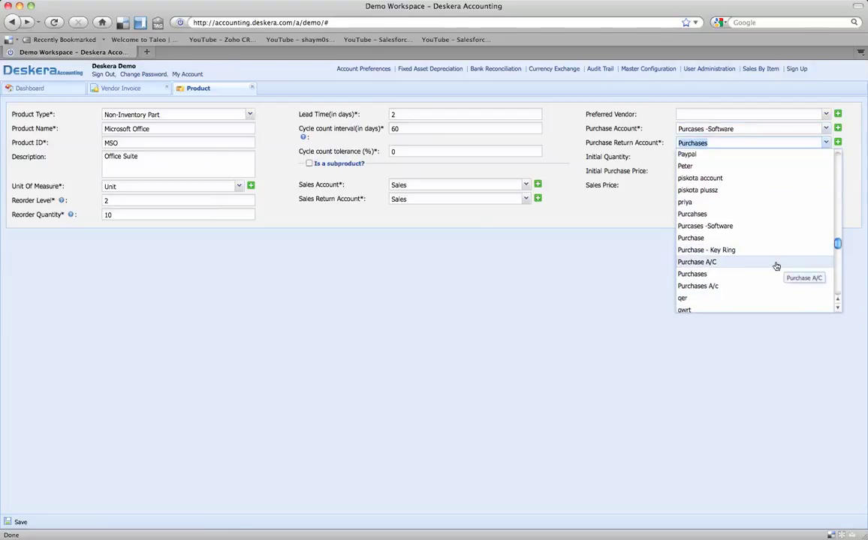
{"action": "left_click", "coordinate": [771, 226]}
{"action": "left_click", "coordinate": [691, 157]}
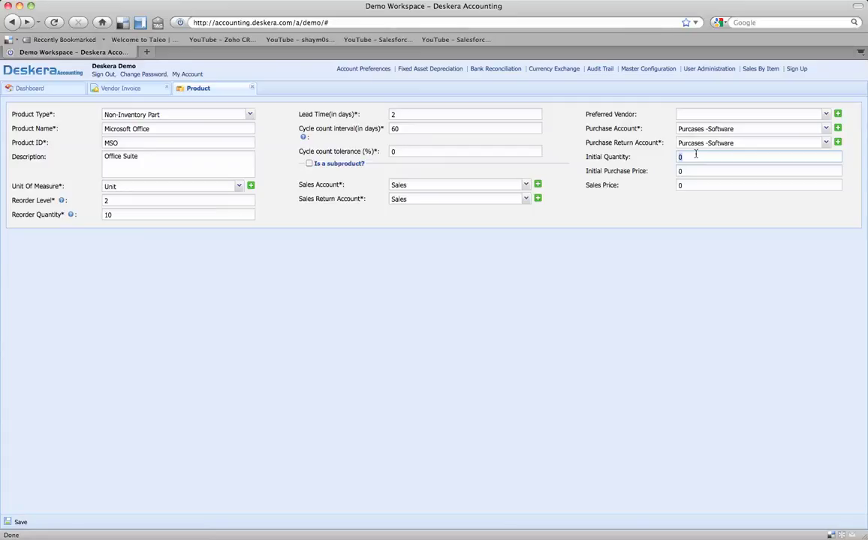
Step: Enter initial purchase price 30 and save the Microsoft Office product, confirming both prompts
{"action": "left_click", "coordinate": [692, 172]}
{"action": "type", "text": "30"}
{"action": "key", "text": "Tab"}
{"action": "left_click", "coordinate": [15, 523]}
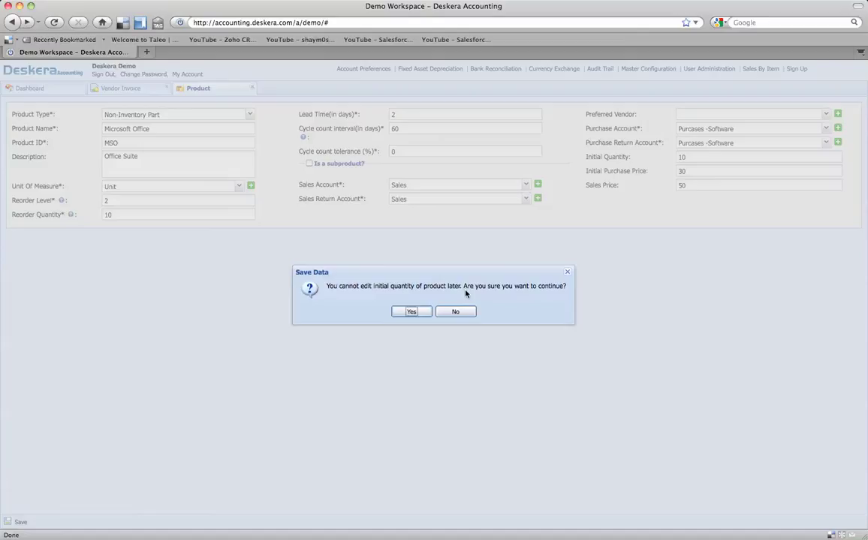
{"action": "left_click", "coordinate": [412, 312]}
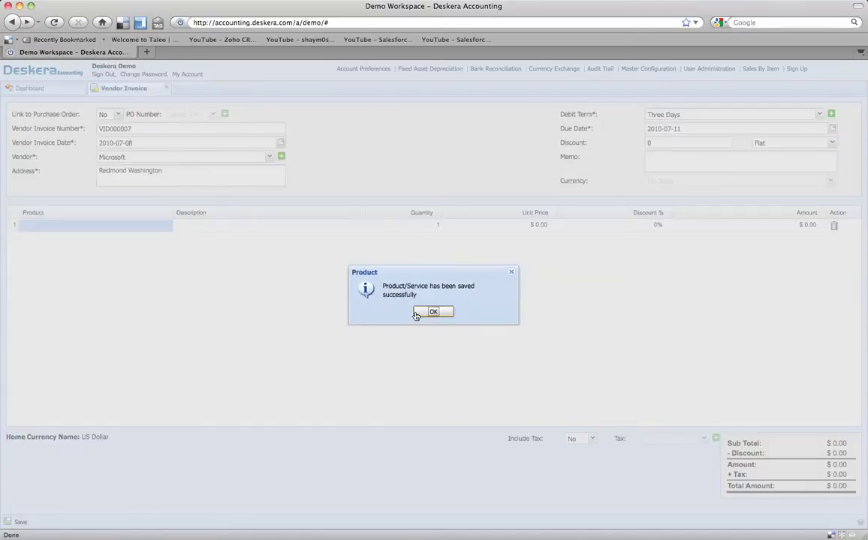
{"action": "left_click", "coordinate": [433, 313]}
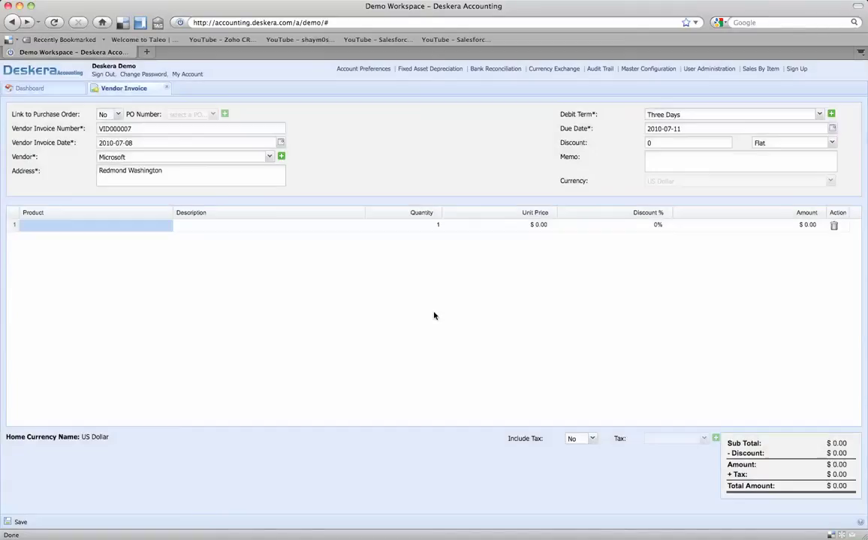
Step: Choose Microsoft Office (Office Suite, $30.00 per Unit) as line 1's product
{"action": "left_click", "coordinate": [126, 230]}
{"action": "left_click", "coordinate": [156, 225]}
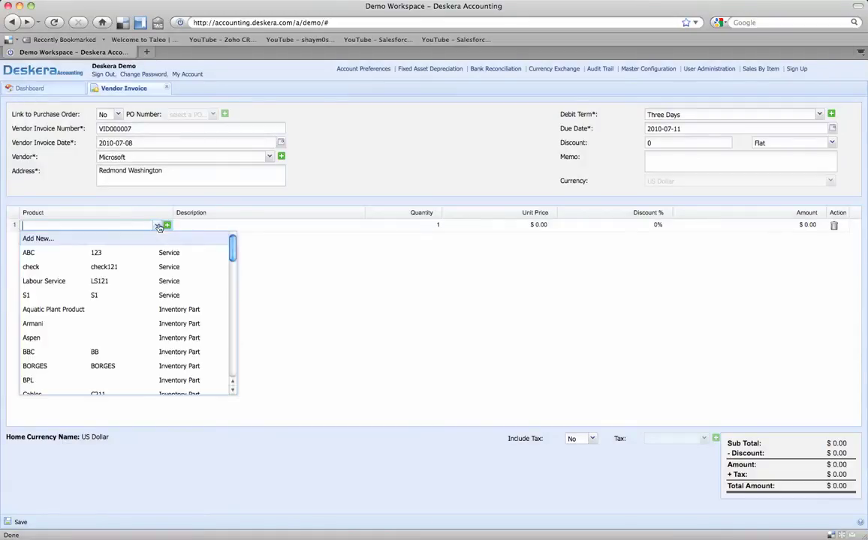
{"action": "scroll", "coordinate": [151, 288], "scroll_direction": "down", "scroll_amount": 5}
{"action": "scroll", "coordinate": [151, 290], "scroll_direction": "down", "scroll_amount": 4}
{"action": "scroll", "coordinate": [150, 290], "scroll_direction": "up", "scroll_amount": 3}
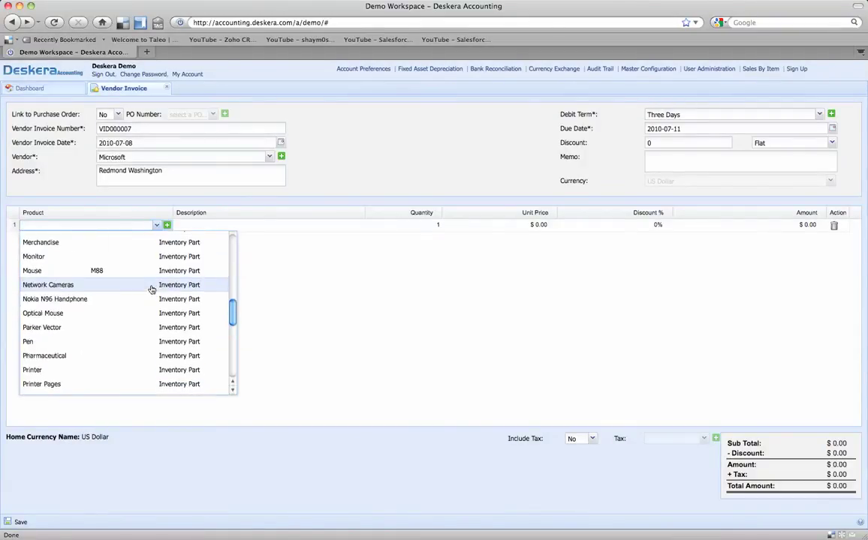
{"action": "scroll", "coordinate": [150, 311], "scroll_direction": "down", "scroll_amount": 7}
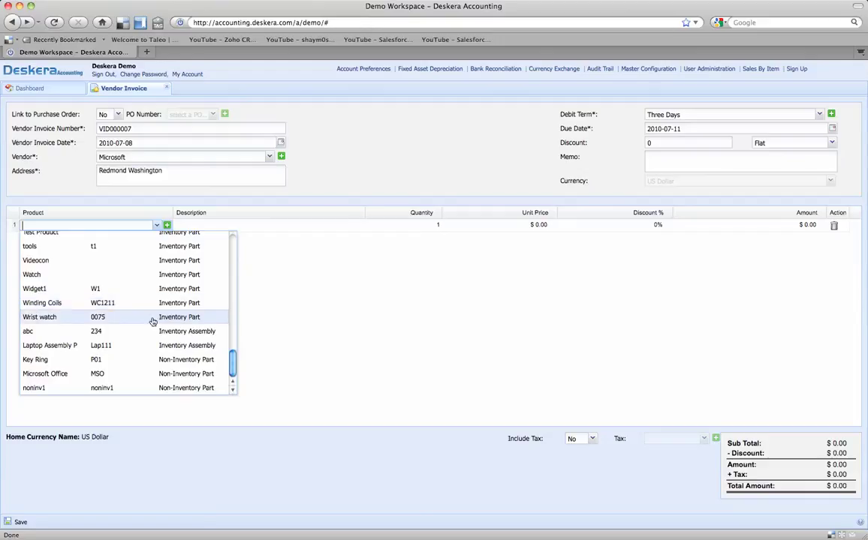
{"action": "left_click", "coordinate": [151, 375]}
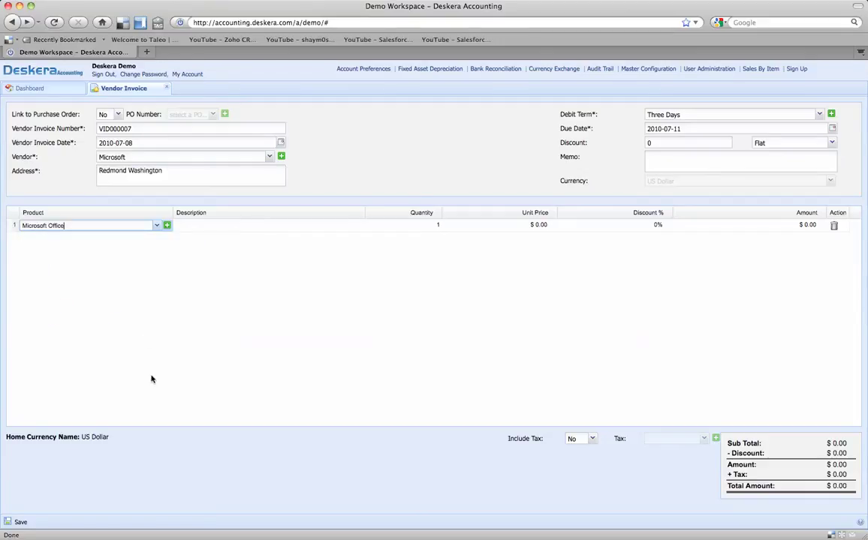
{"action": "left_click", "coordinate": [209, 250]}
Step: Change line 1's quantity to 10, making the line total $300.00
{"action": "left_click", "coordinate": [428, 229]}
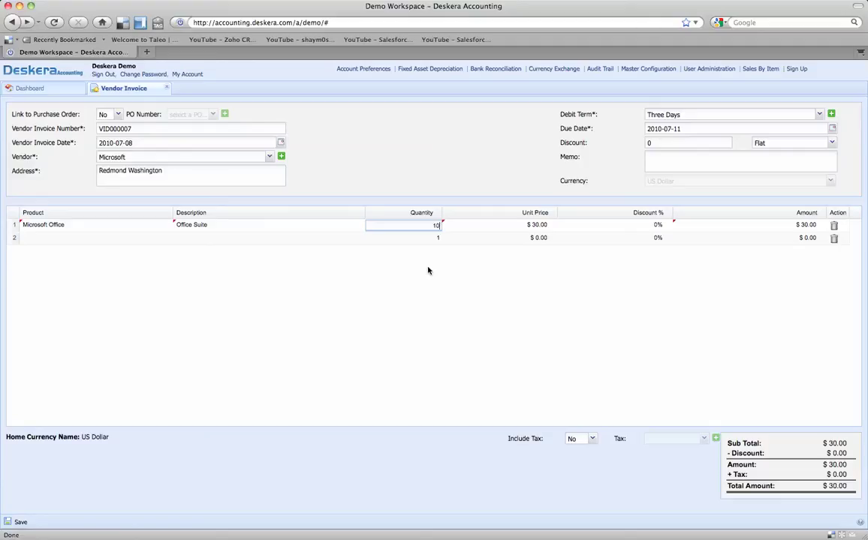
{"action": "type", "text": "0"}
{"action": "key", "text": "Return"}
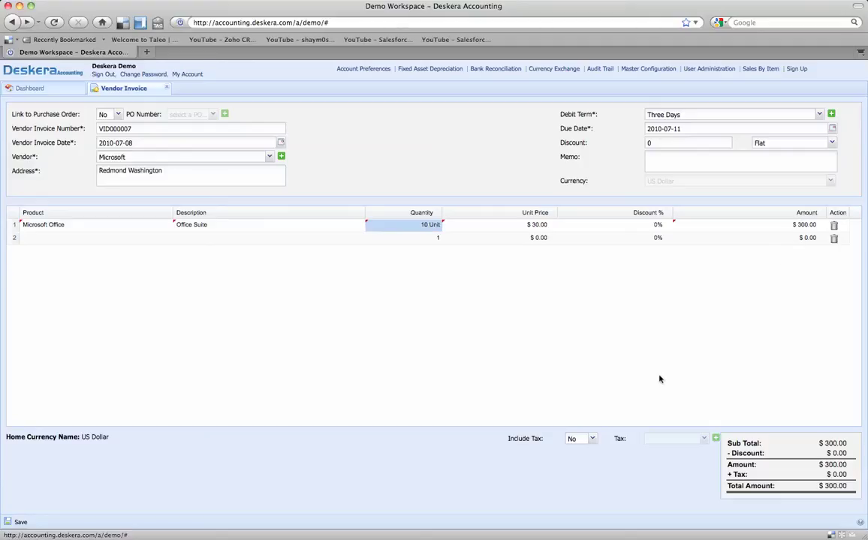
Step: Turn on Include Tax and apply Tax, adding $30.00 for a $330.00 total
{"action": "left_click", "coordinate": [592, 438]}
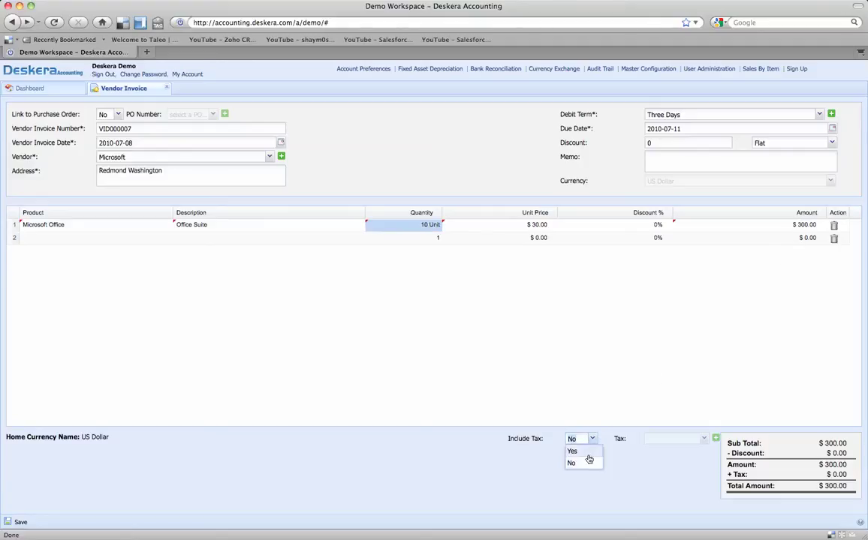
{"action": "left_click", "coordinate": [589, 453]}
{"action": "left_click", "coordinate": [704, 439]}
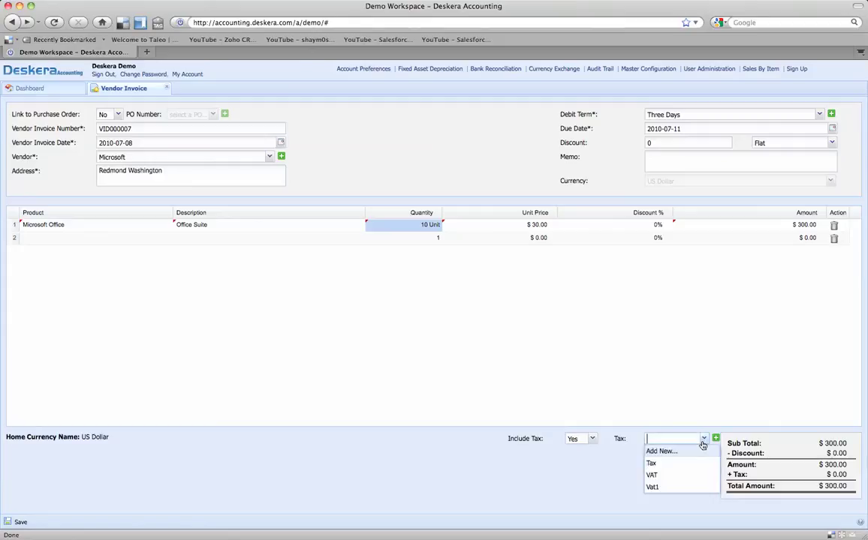
{"action": "left_click", "coordinate": [701, 463]}
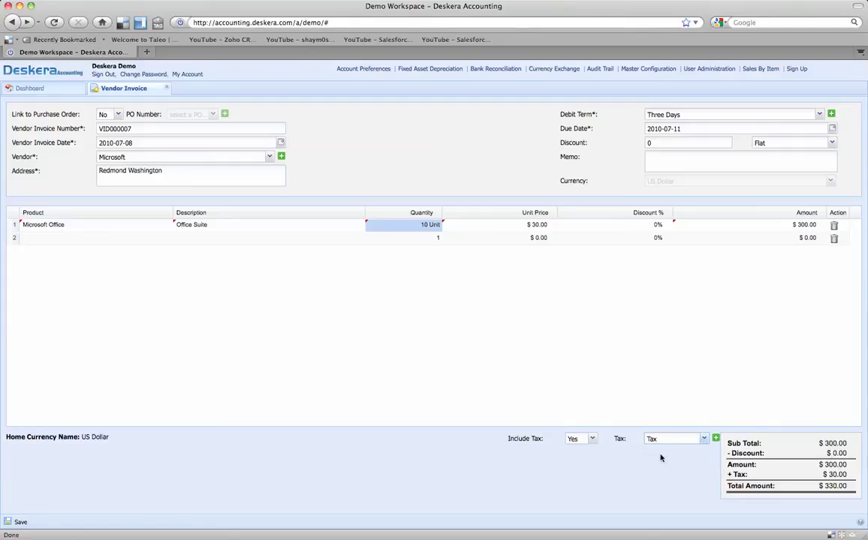
Step: Save the vendor invoice and confirm, leaving blank invoice VID000008
{"action": "left_click", "coordinate": [16, 522]}
{"action": "left_click", "coordinate": [394, 313]}
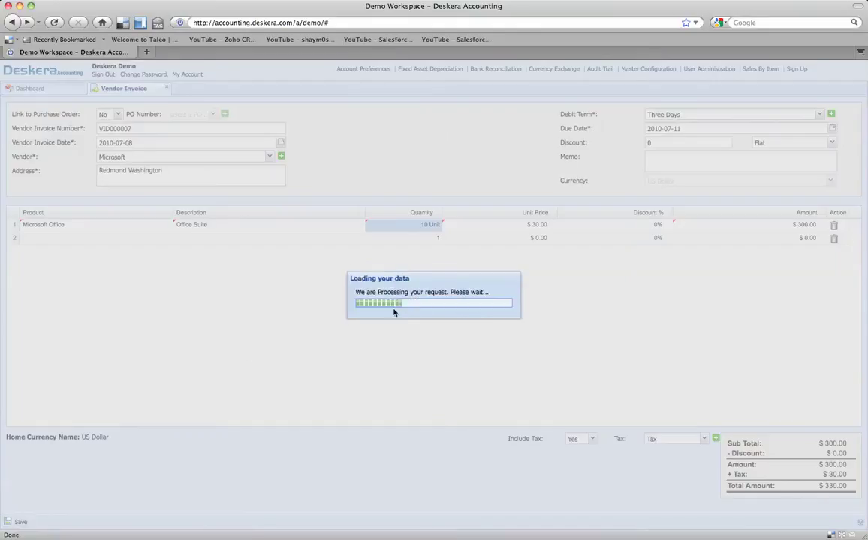
{"action": "left_click", "coordinate": [426, 311]}
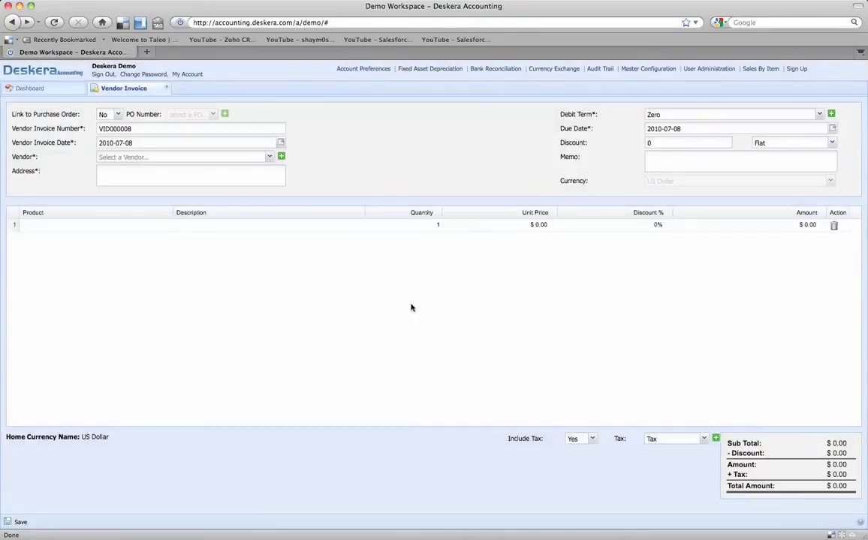
Step: Close the blank Vendor Invoice tab, confirming Yes, to return to the Dashboard
{"action": "left_click", "coordinate": [167, 87]}
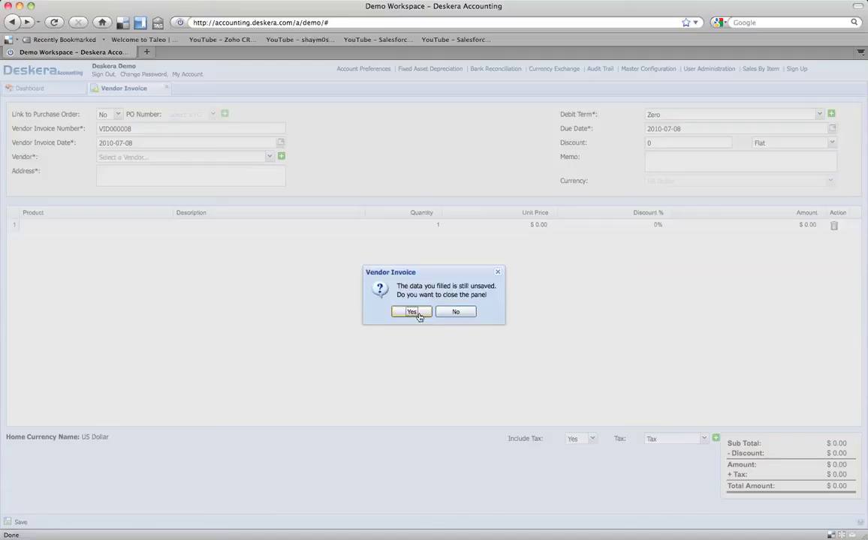
{"action": "left_click", "coordinate": [412, 312]}
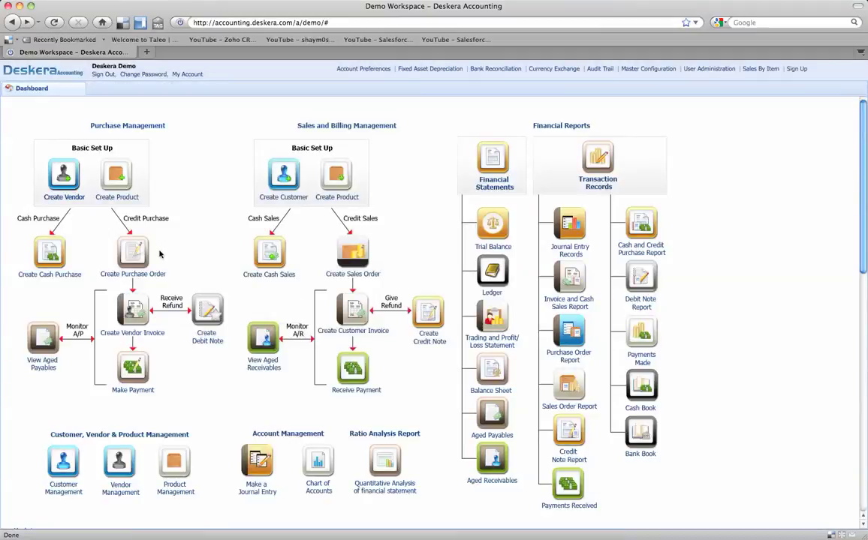